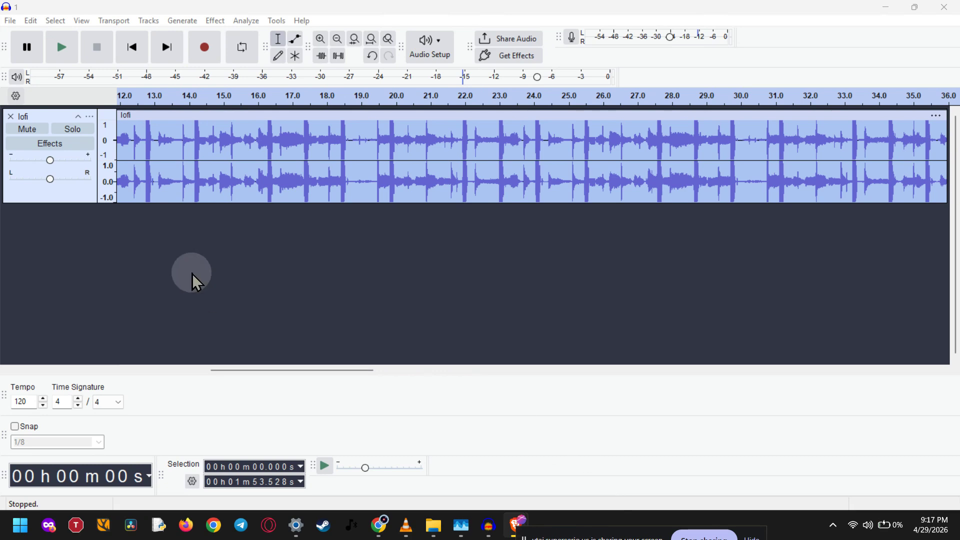
- Remove the lofi track from the project and reset the toolbars to their default layout
{"action": "left_click", "coordinate": [15, 119]}
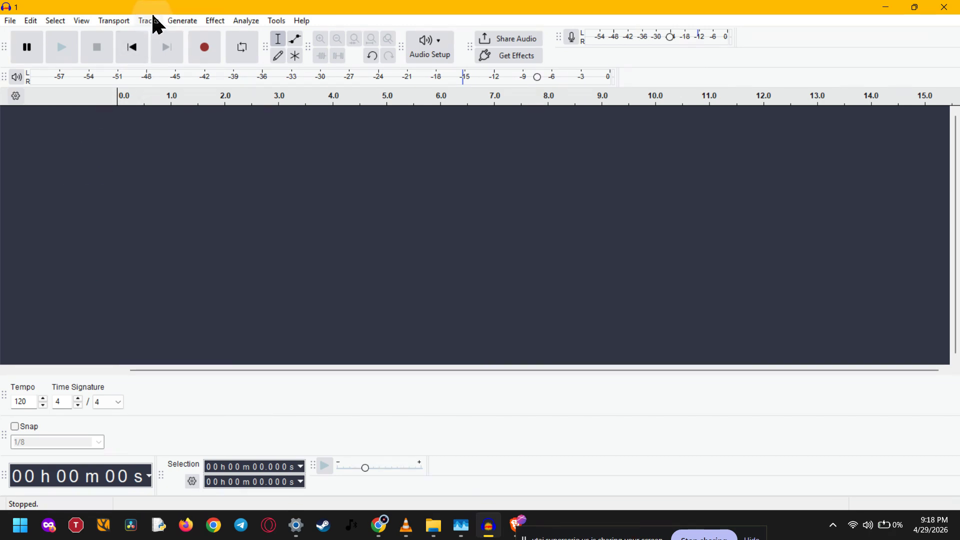
{"action": "left_click", "coordinate": [83, 21]}
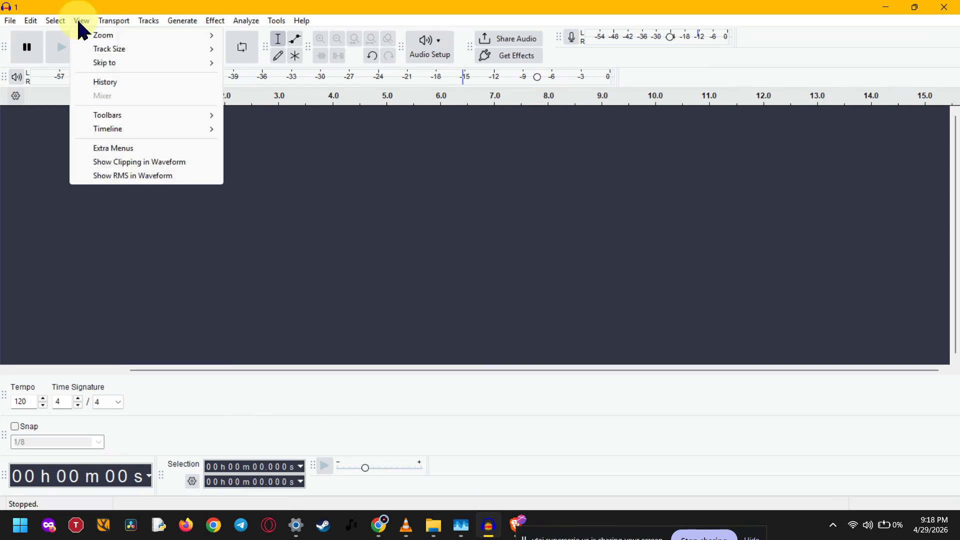
{"action": "mouse_move", "coordinate": [108, 116]}
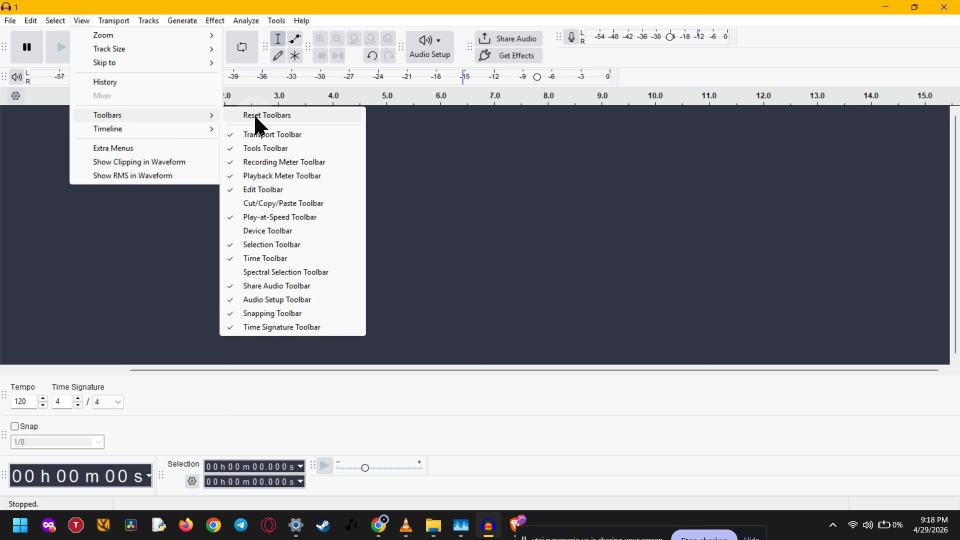
{"action": "left_click", "coordinate": [284, 115]}
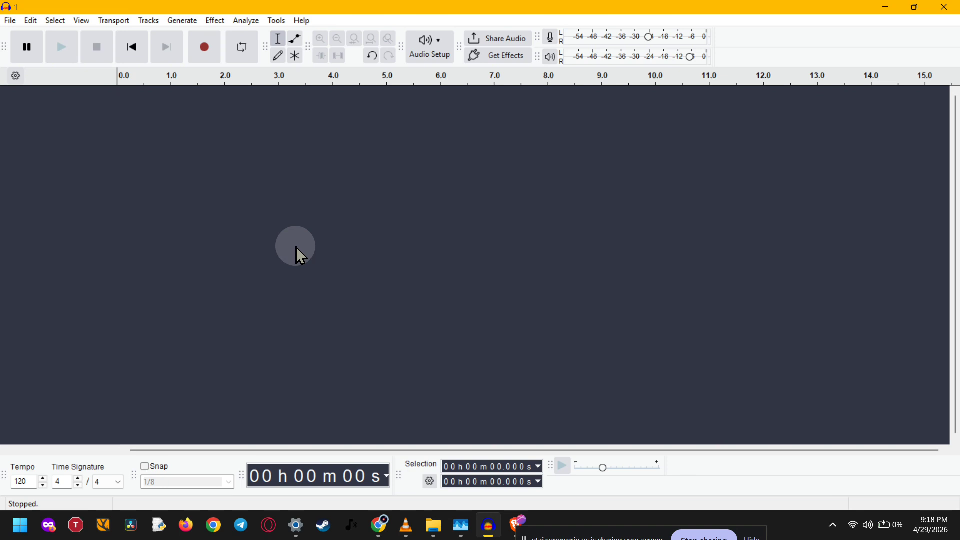
- Import the audio file audio.mp3 from the Assets folder into the empty project
{"action": "left_click", "coordinate": [10, 21]}
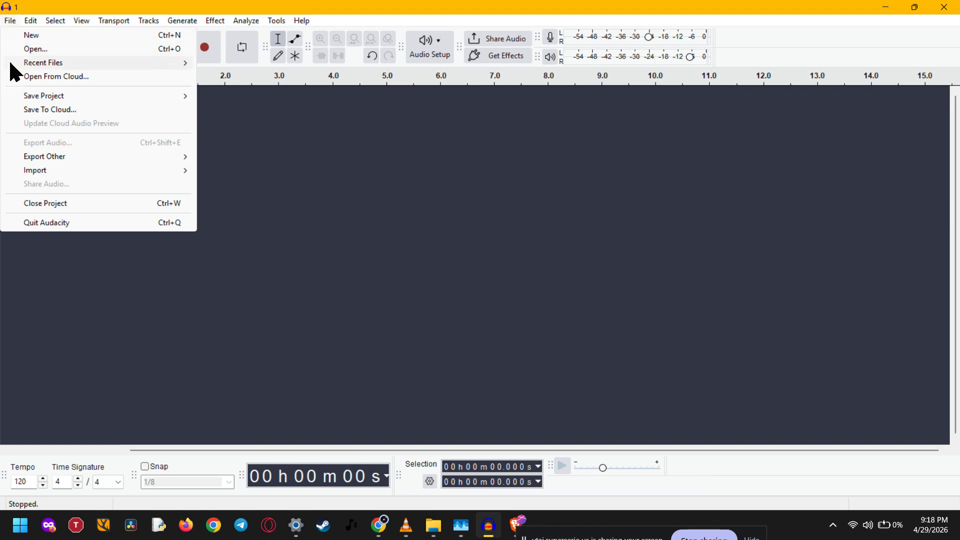
{"action": "left_click", "coordinate": [48, 170]}
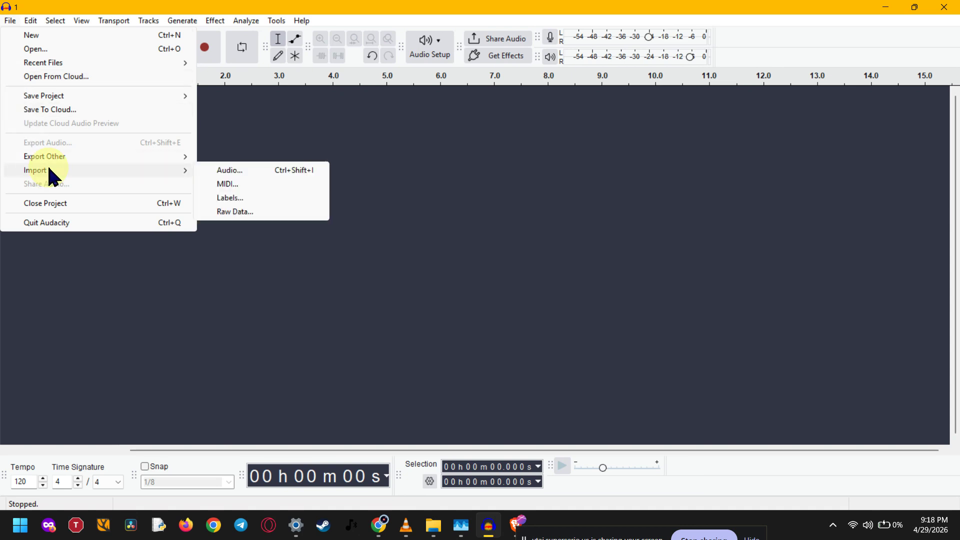
{"action": "left_click", "coordinate": [280, 170]}
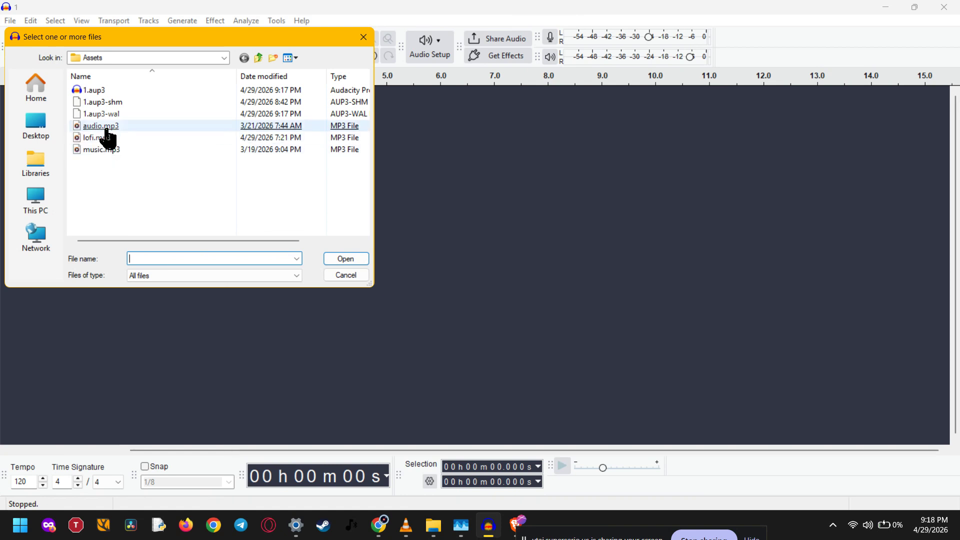
{"action": "left_click", "coordinate": [105, 129]}
{"action": "double_click", "coordinate": [106, 128]}
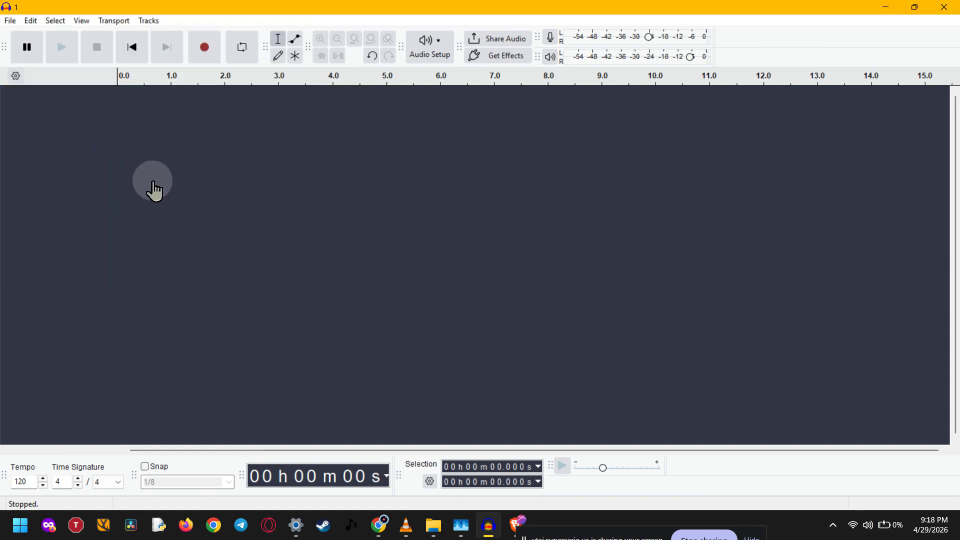
- Enlarge the audio track's height and magnify its waveform so the first minute or so fills the timeline
{"action": "left_click_drag", "start_coordinate": [195, 145], "coordinate": [350, 147]}
{"action": "left_click", "coordinate": [338, 202]}
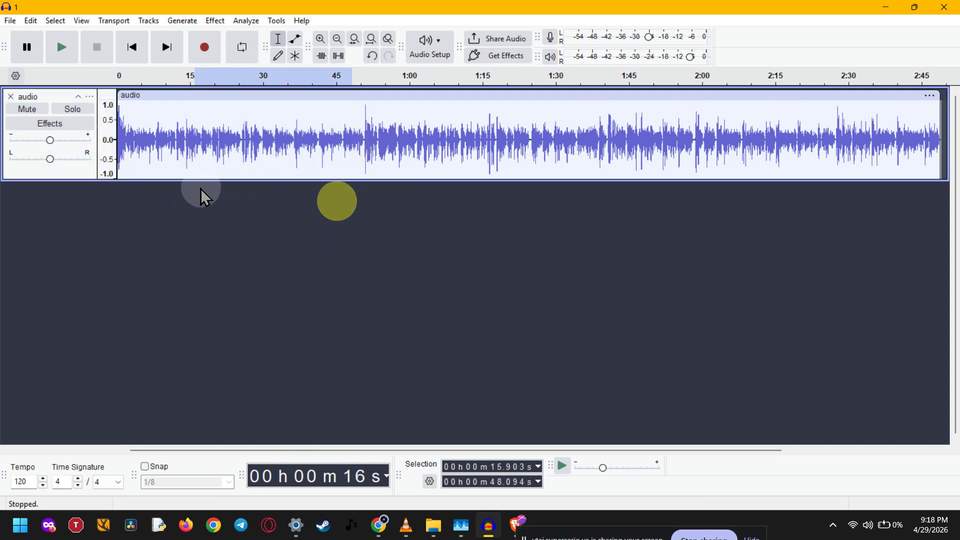
{"action": "left_click_drag", "start_coordinate": [31, 179], "coordinate": [36, 351]}
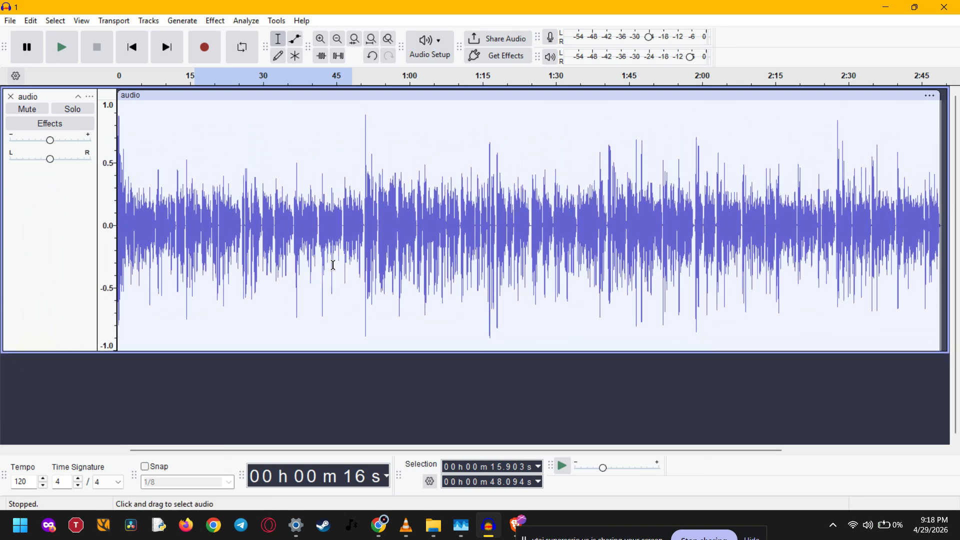
{"action": "scroll", "coordinate": [336, 263], "scroll_direction": "up", "scroll_amount": 1}
{"action": "scroll", "coordinate": [336, 263], "scroll_direction": "up", "scroll_amount": 3}
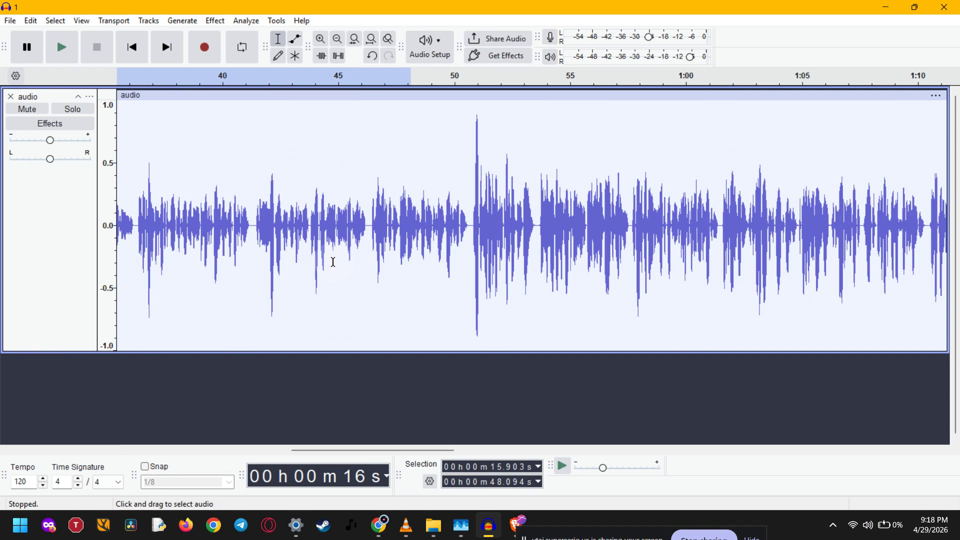
{"action": "scroll", "coordinate": [332, 262], "scroll_direction": "down", "scroll_amount": 3}
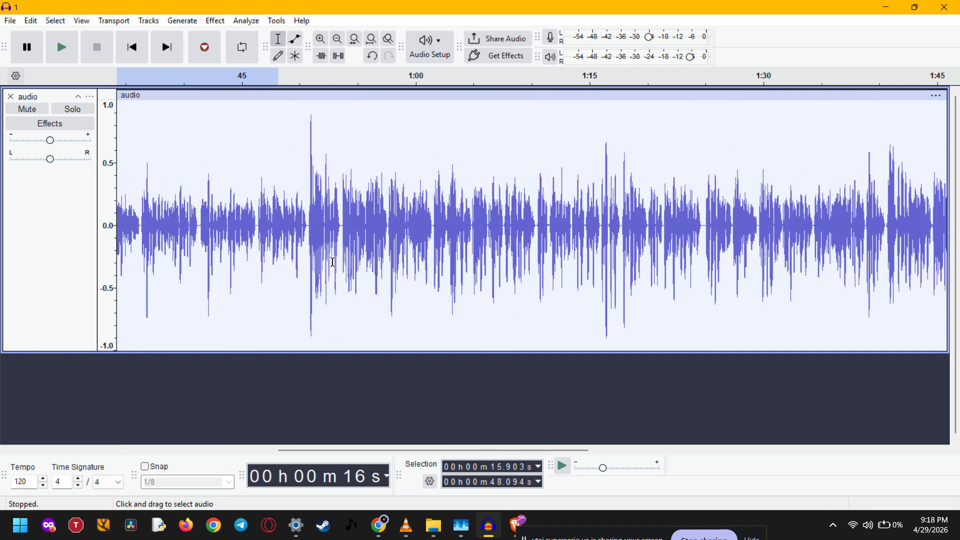
{"action": "scroll", "coordinate": [333, 262], "scroll_direction": "left", "scroll_amount": 3}
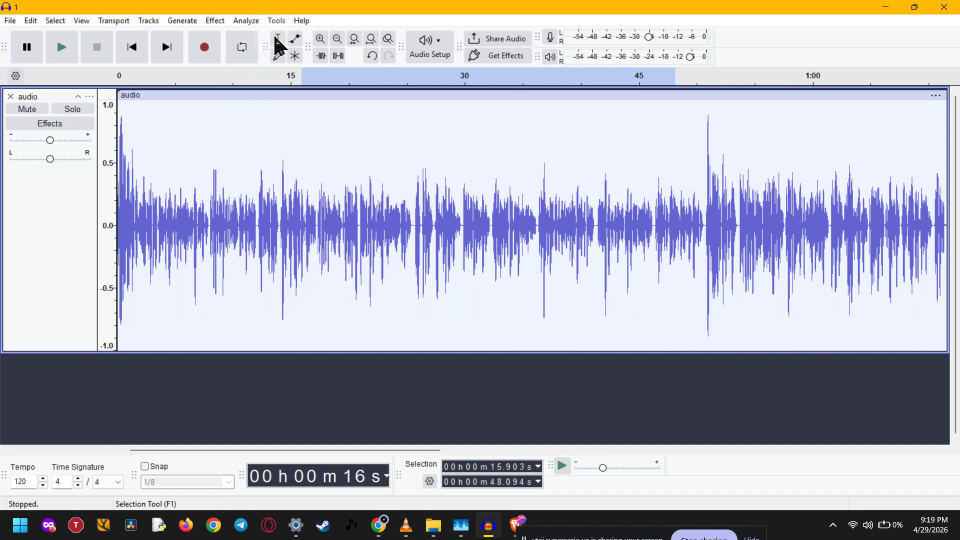
- Try range selections on the audio track, from about 13.9 to 40.9 s and from about 32.3 to 41.4 s
{"action": "left_click", "coordinate": [279, 165]}
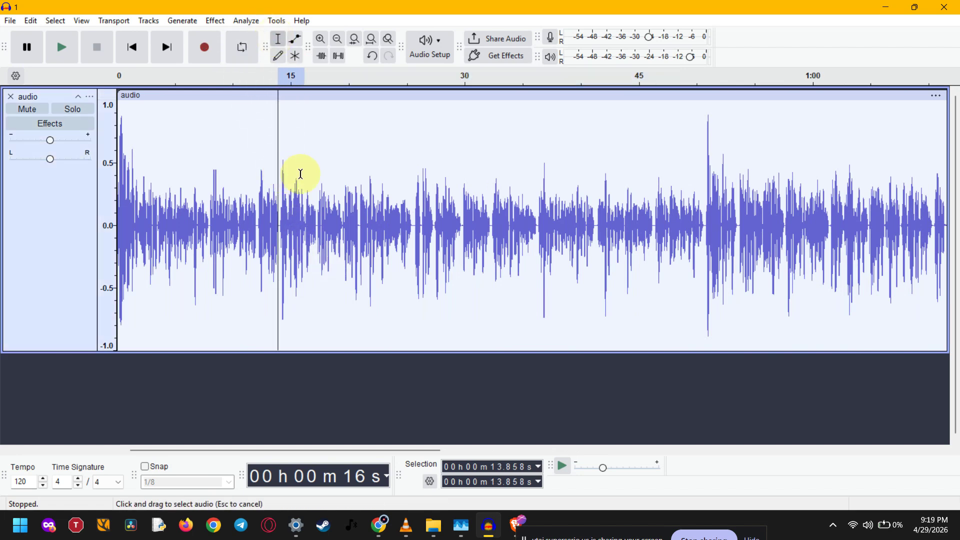
{"action": "left_click_drag", "start_coordinate": [301, 174], "coordinate": [590, 197]}
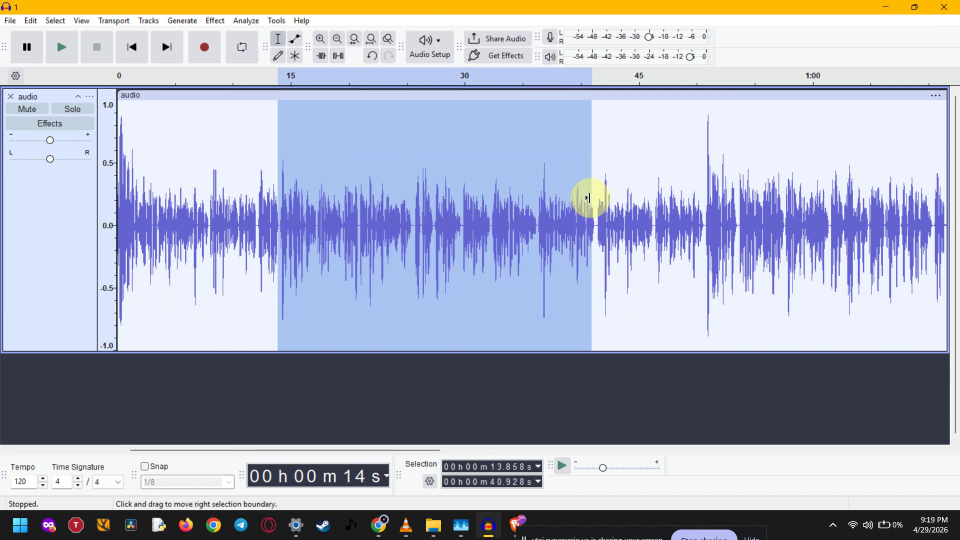
{"action": "left_click", "coordinate": [631, 259]}
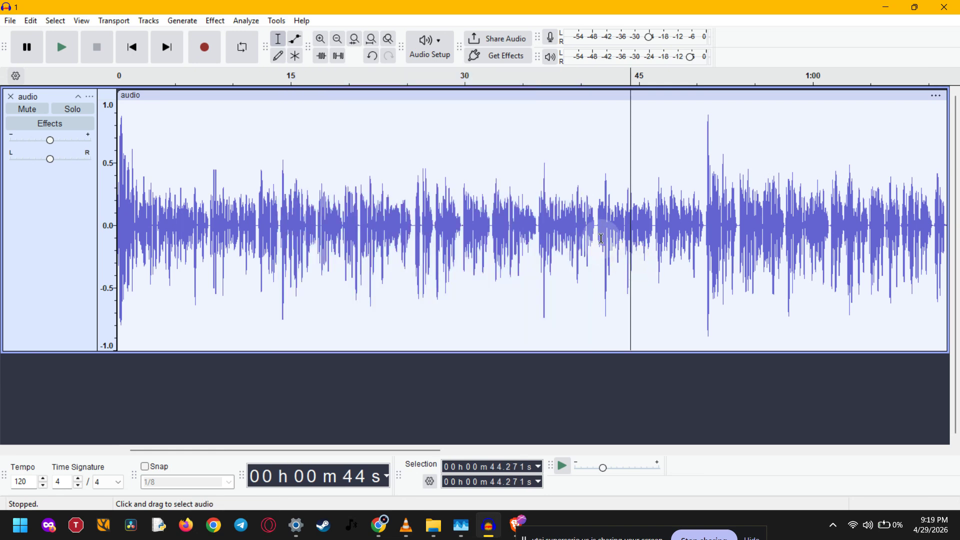
{"action": "left_click_drag", "start_coordinate": [597, 227], "coordinate": [492, 214]}
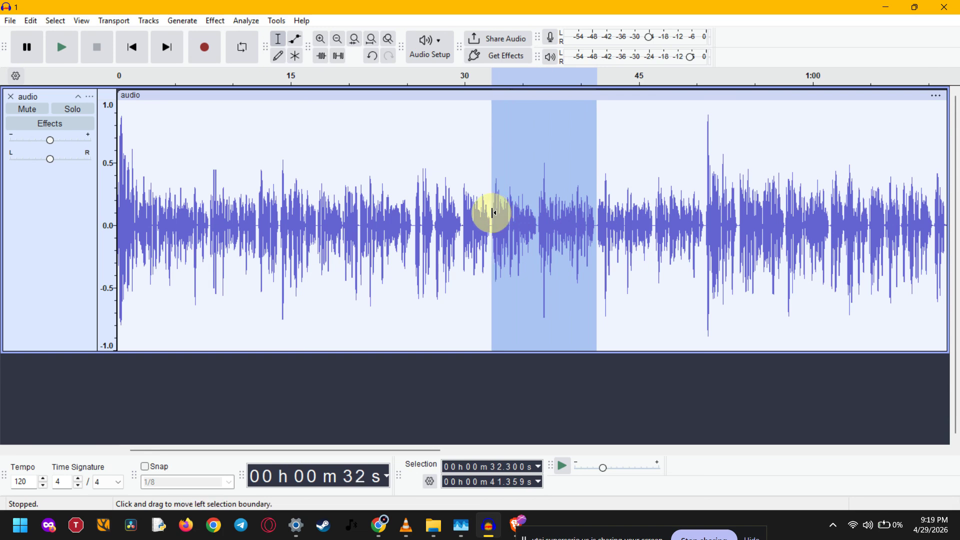
- Delete the section of the audio track from about 36.2 to 41.3 s
{"action": "left_click", "coordinate": [536, 214]}
{"action": "left_click_drag", "start_coordinate": [537, 214], "coordinate": [595, 214]}
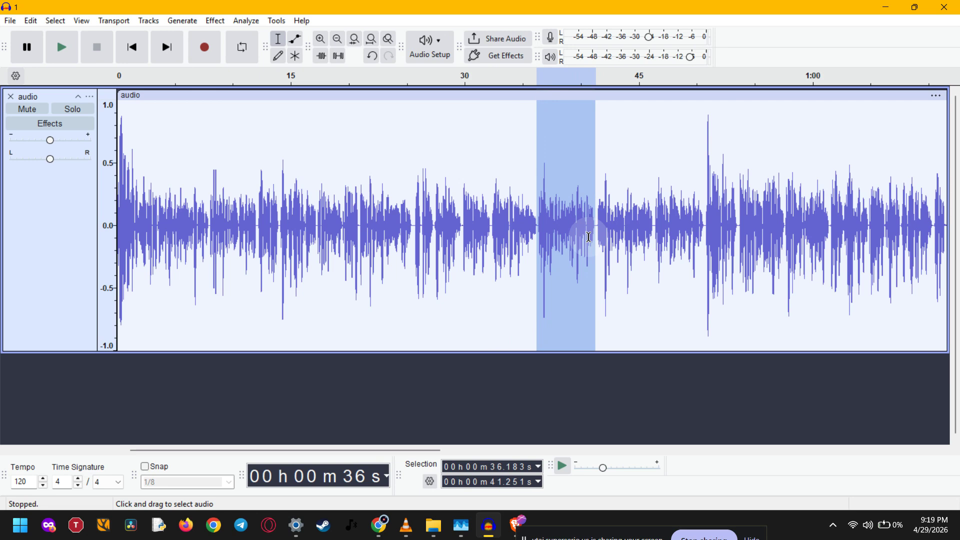
{"action": "left_click", "coordinate": [34, 21]}
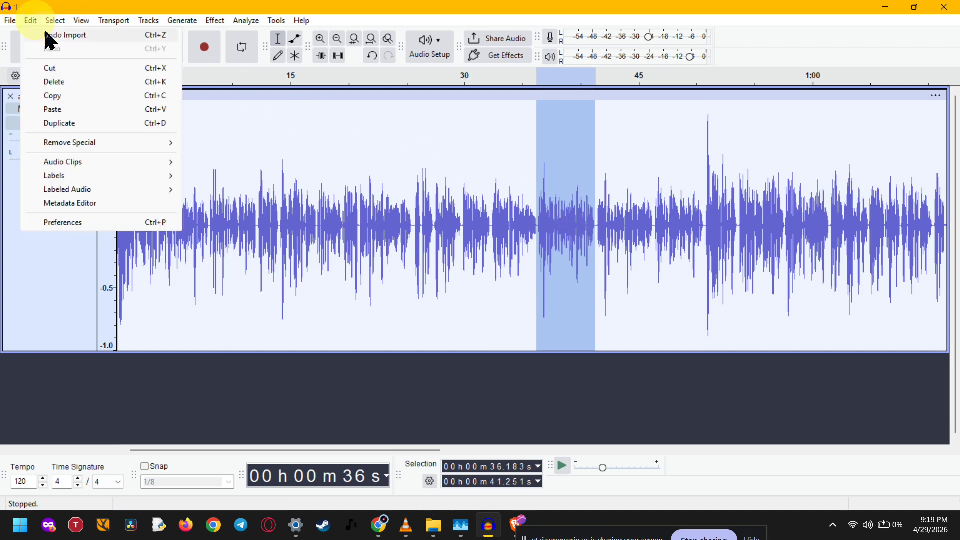
{"action": "left_click", "coordinate": [93, 77]}
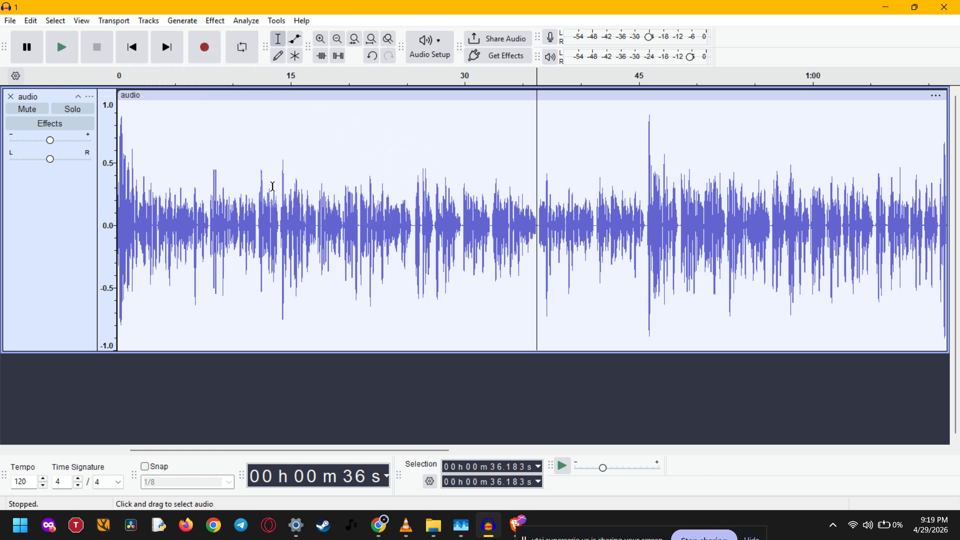
- Select the whole audio clip and look through the available effects, including volume and compression and fading
{"action": "left_click", "coordinate": [182, 97]}
{"action": "left_click", "coordinate": [215, 20]}
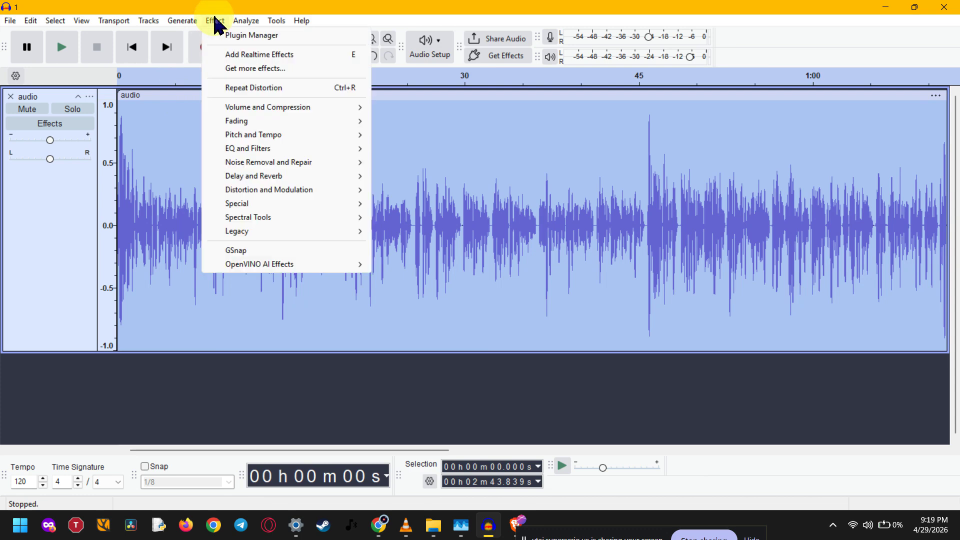
{"action": "mouse_move", "coordinate": [259, 153]}
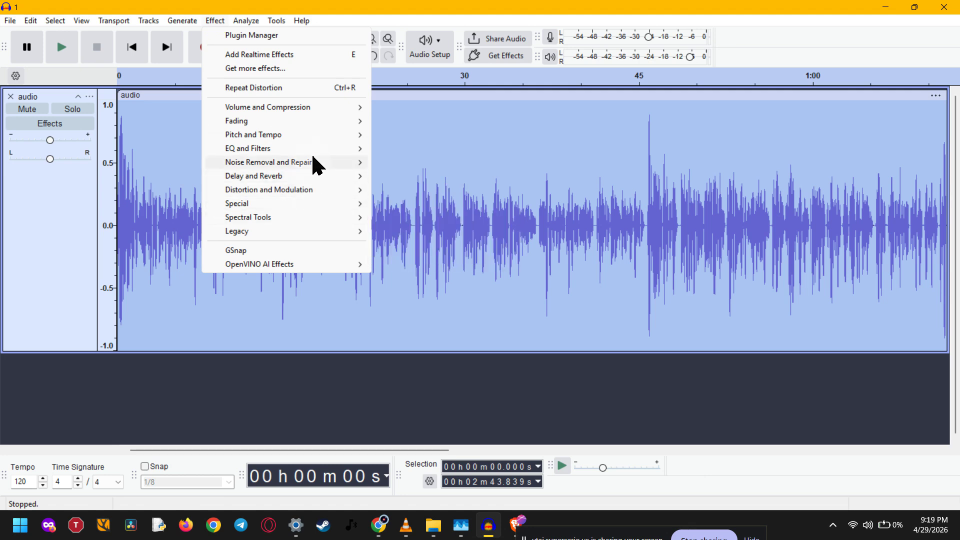
{"action": "mouse_move", "coordinate": [341, 110]}
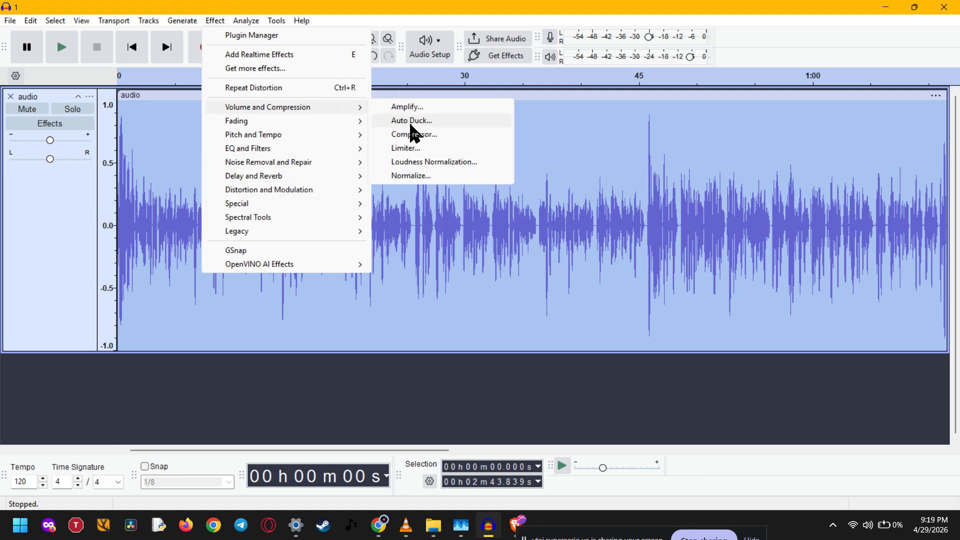
{"action": "mouse_move", "coordinate": [339, 159]}
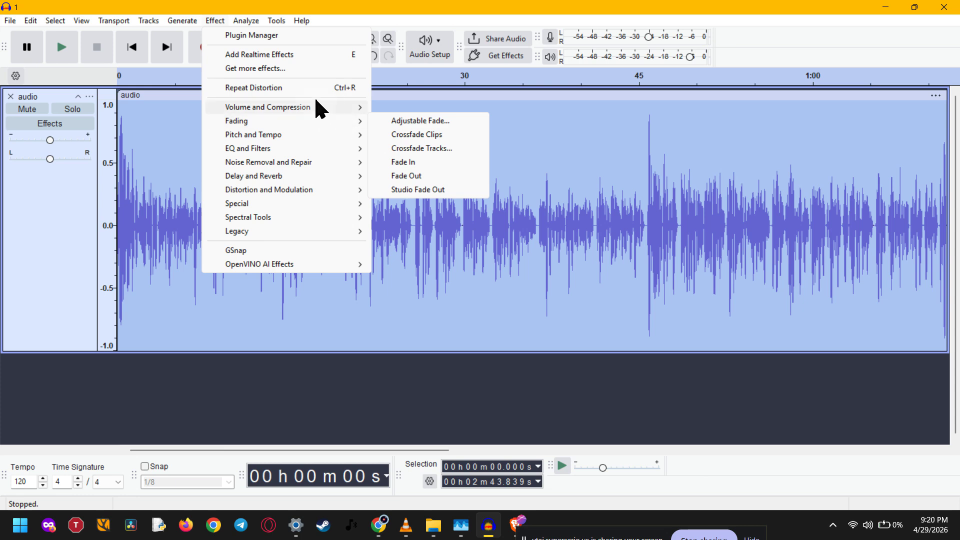
- Review the installed analyzer plugins and the catalogue of free downloadable effects, closing both without changes
{"action": "left_click", "coordinate": [258, 22]}
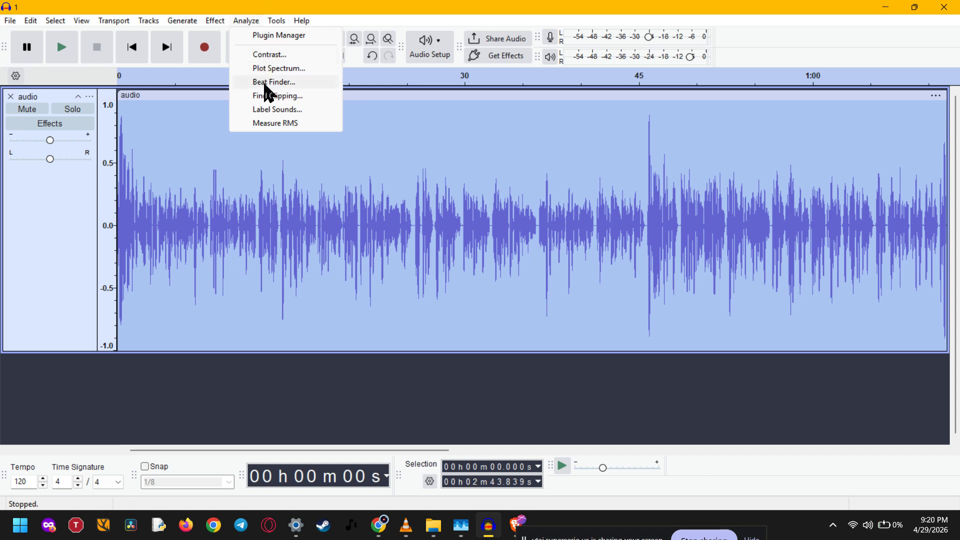
{"action": "left_click", "coordinate": [387, 94]}
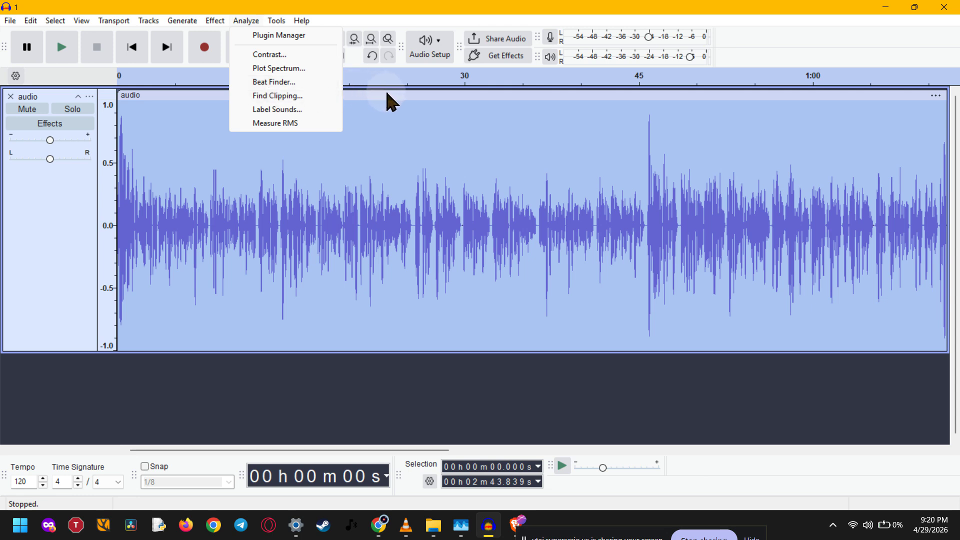
{"action": "left_click", "coordinate": [311, 35]}
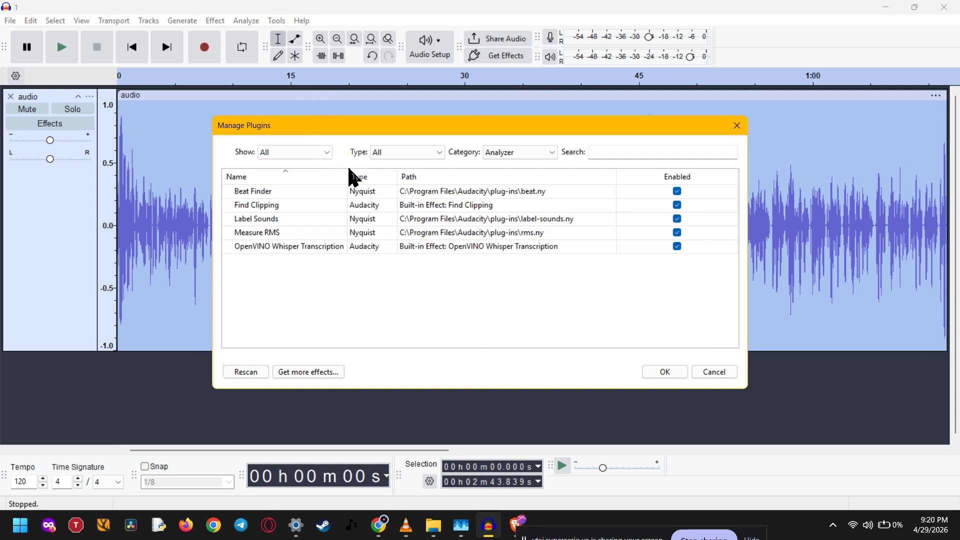
{"action": "left_click", "coordinate": [315, 375]}
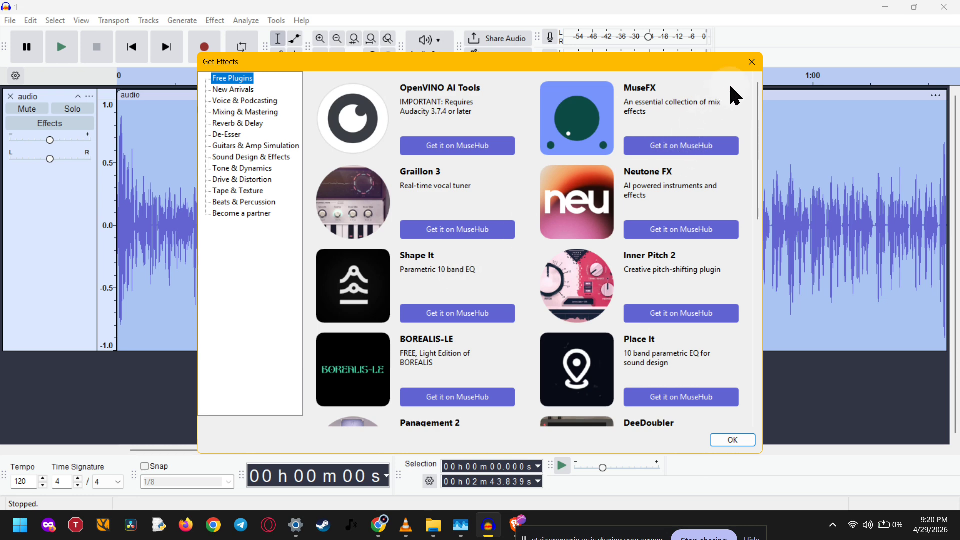
{"action": "left_click", "coordinate": [752, 62]}
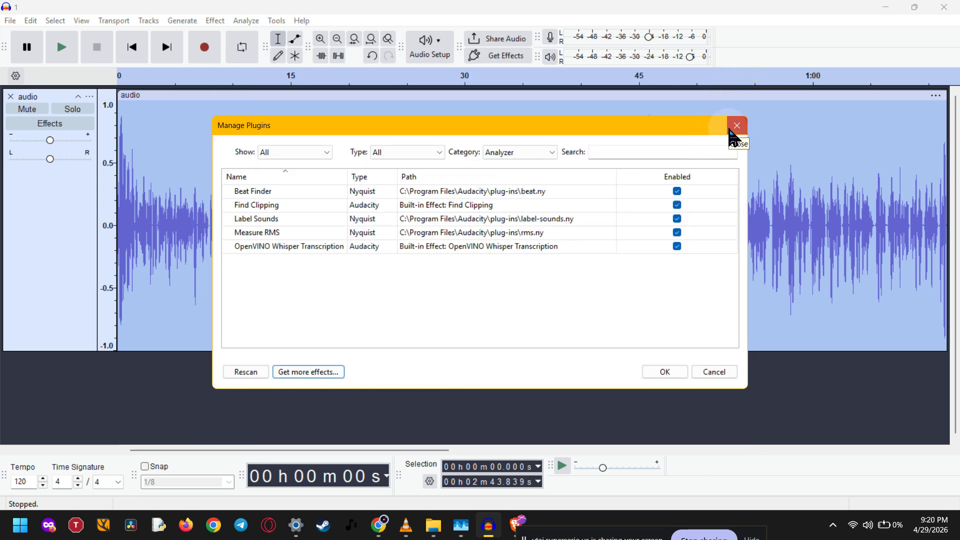
{"action": "left_click", "coordinate": [732, 131]}
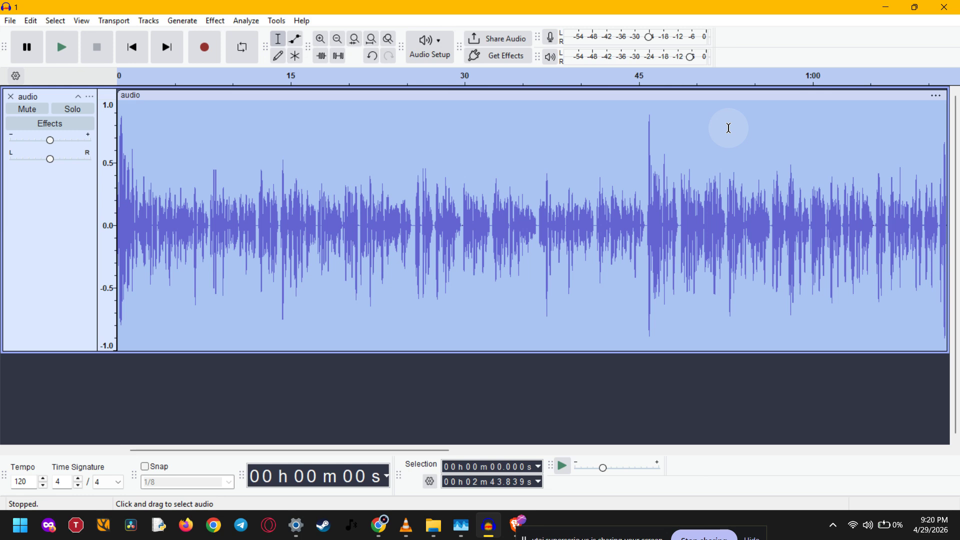
- Delete the section from about 24.8 to 36.6 s, undo that deletion, and clear the selection
{"action": "left_click", "coordinate": [415, 168]}
{"action": "left_click_drag", "start_coordinate": [404, 186], "coordinate": [541, 186]}
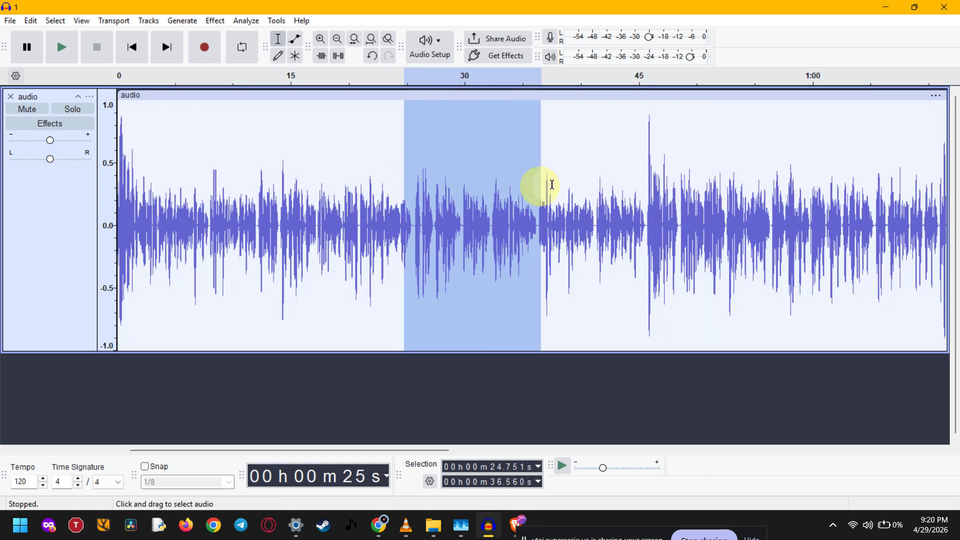
{"action": "key", "text": "Delete"}
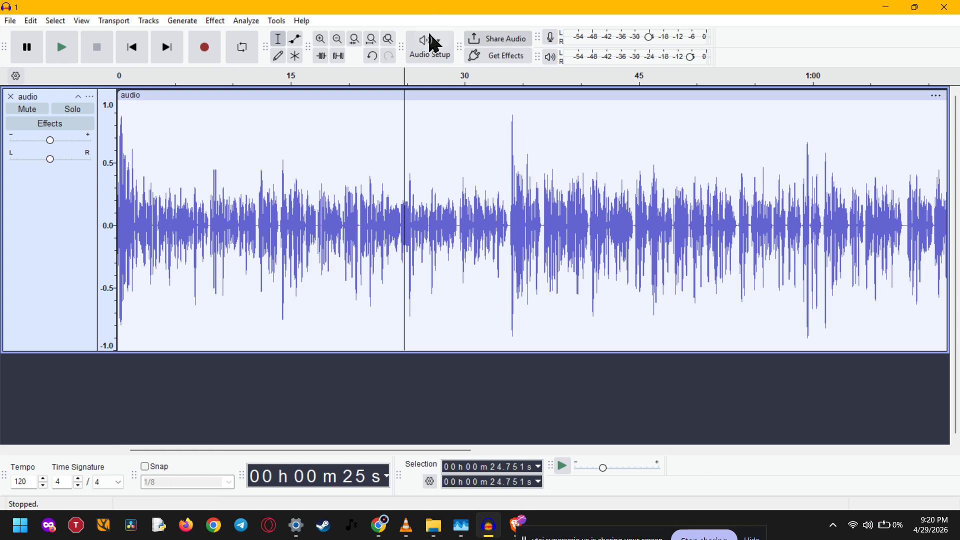
{"action": "left_click", "coordinate": [31, 21]}
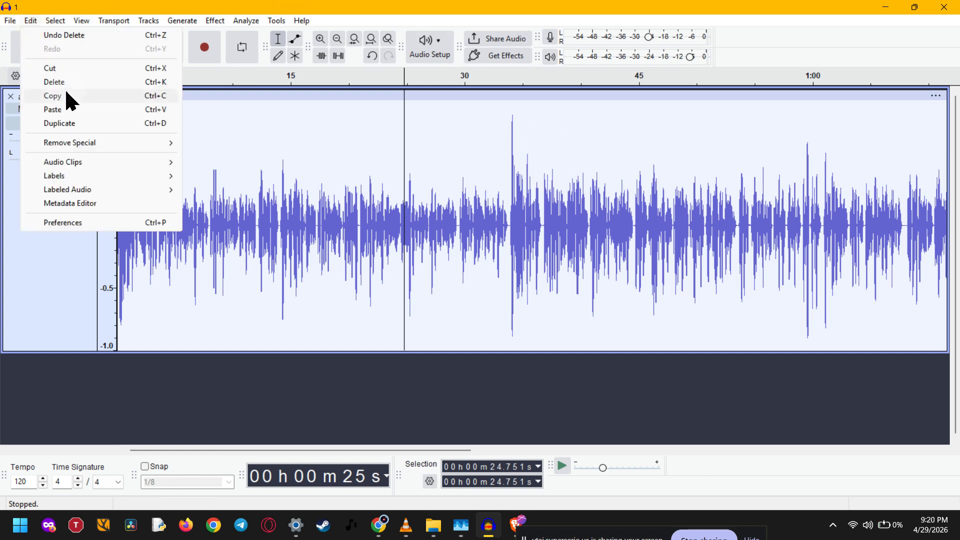
{"action": "left_click", "coordinate": [71, 34]}
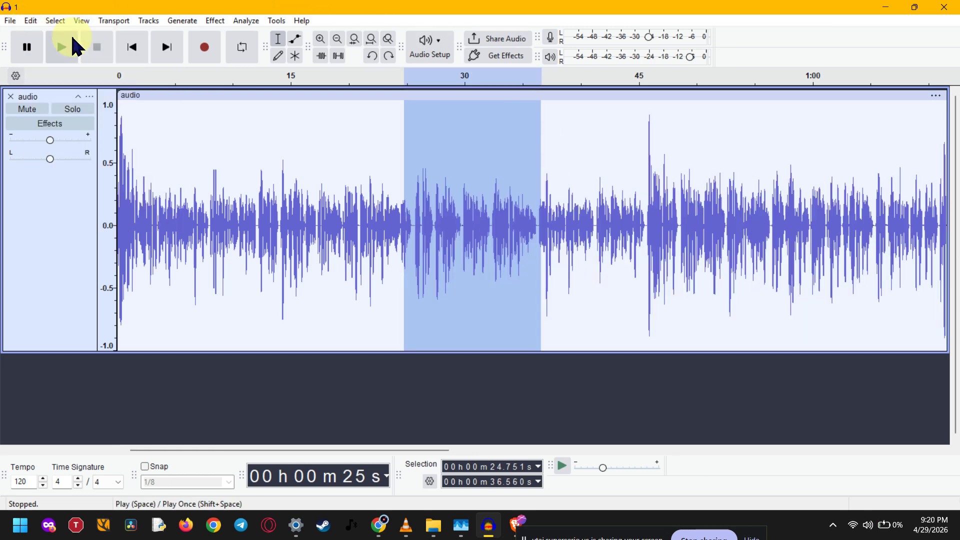
{"action": "left_click", "coordinate": [396, 216]}
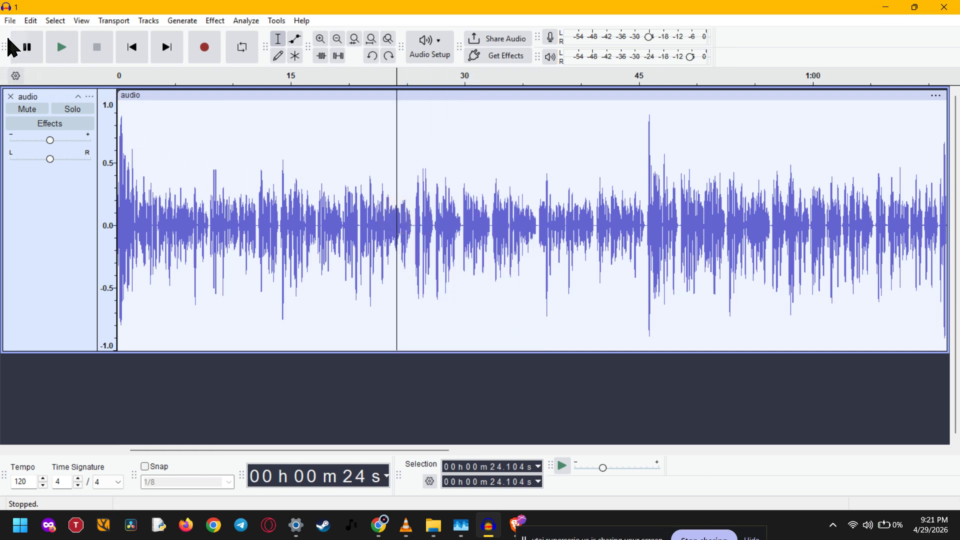
- Export the entire project in MP3 format to the D:\Audacity folder under the file name 3.mp3
{"action": "left_click", "coordinate": [10, 21]}
{"action": "left_click", "coordinate": [47, 143]}
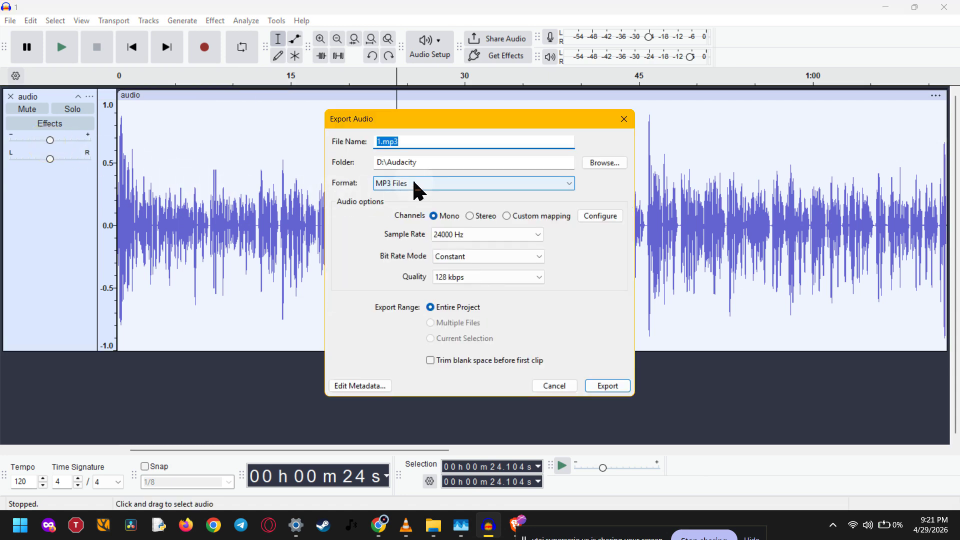
{"action": "left_click", "coordinate": [414, 183]}
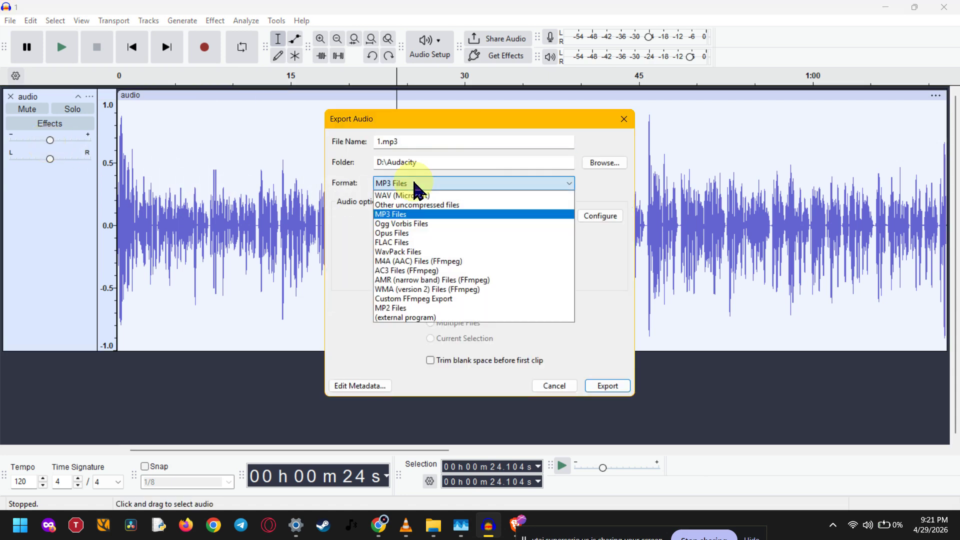
{"action": "left_click", "coordinate": [411, 214]}
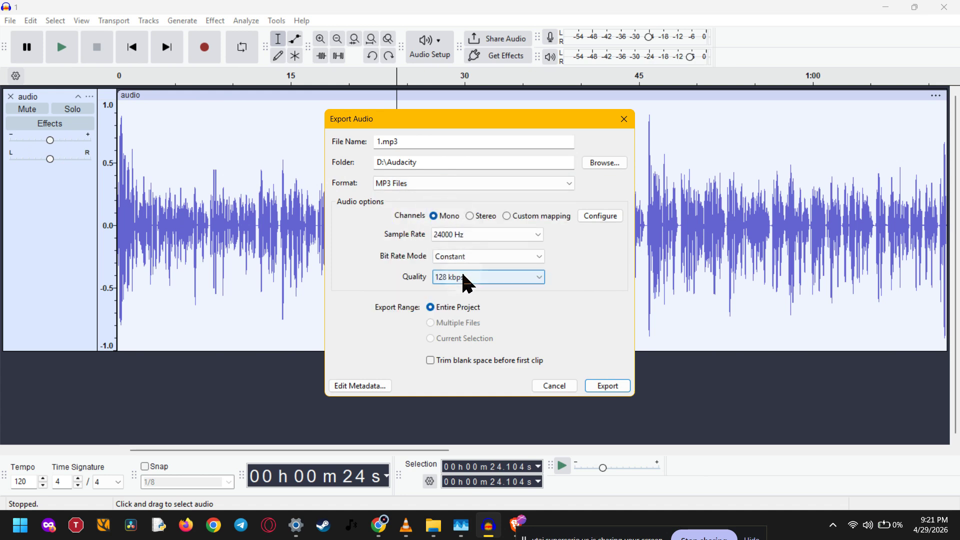
{"action": "left_click", "coordinate": [603, 391]}
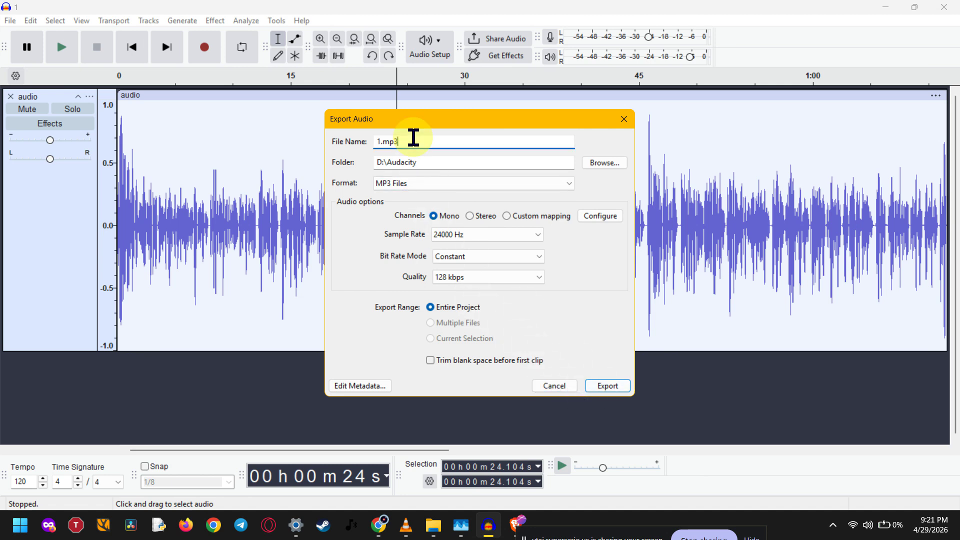
{"action": "left_click_drag", "start_coordinate": [414, 142], "coordinate": [360, 141]}
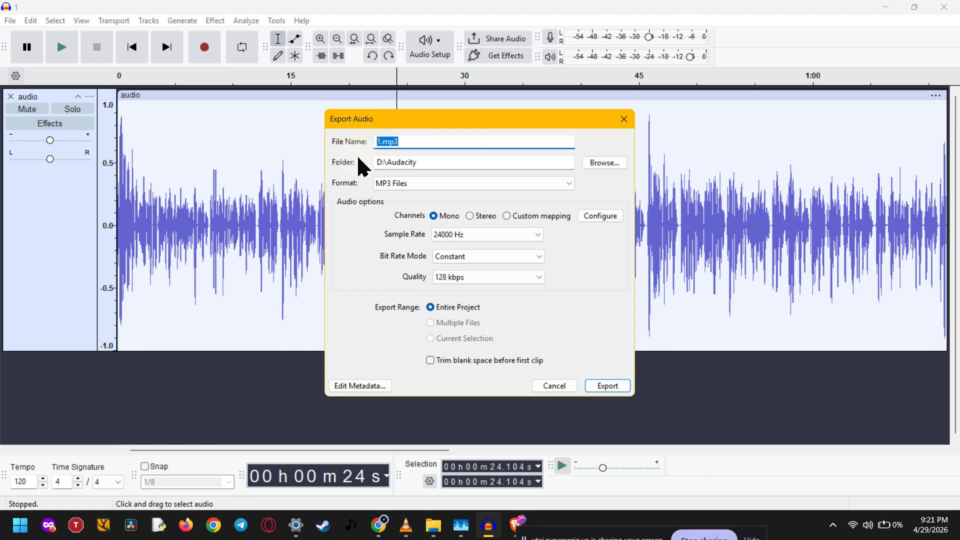
{"action": "left_click", "coordinate": [610, 388]}
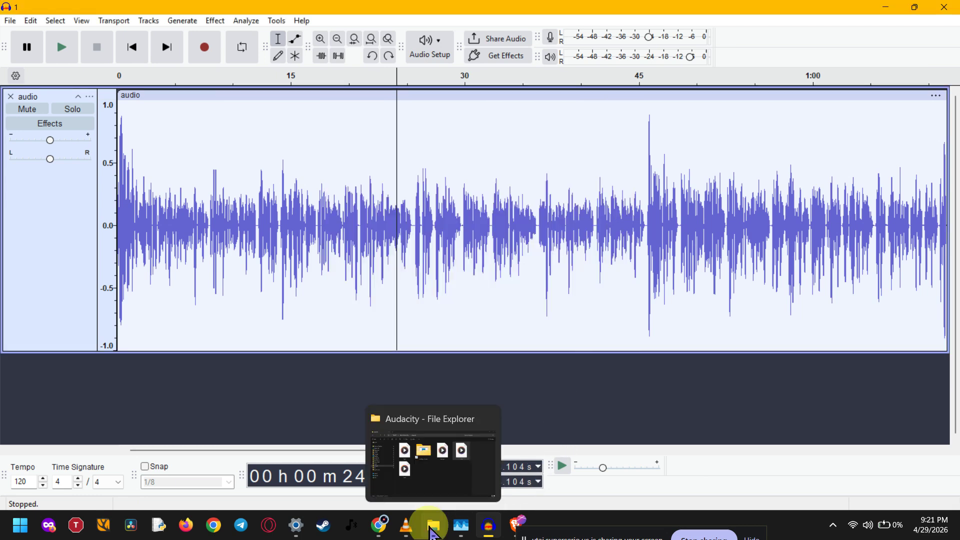
- Switch to the Audacity folder in File Explorer, delete 2.mp3 and 1.mp3, and select the exported 3.mp3
{"action": "left_click", "coordinate": [430, 526]}
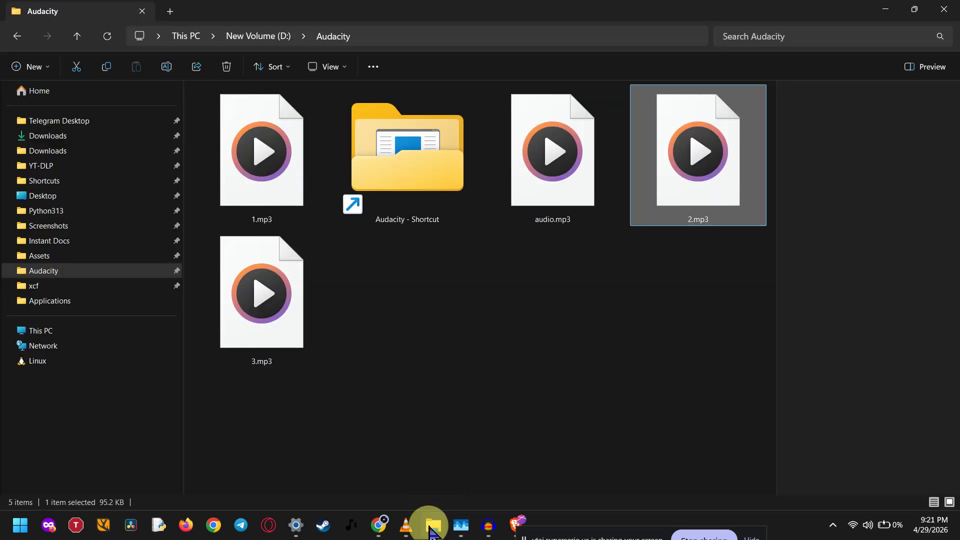
{"action": "left_click", "coordinate": [226, 356]}
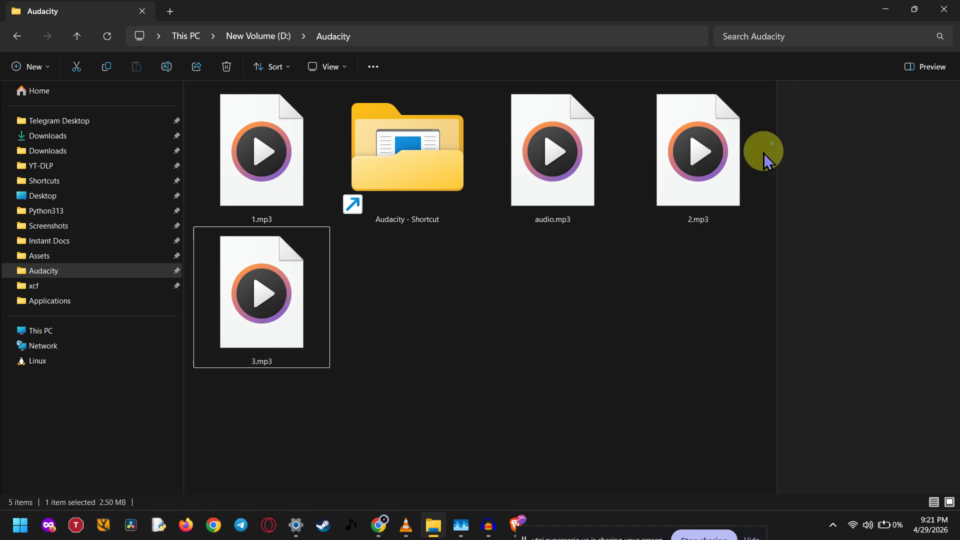
{"action": "left_click", "coordinate": [731, 188]}
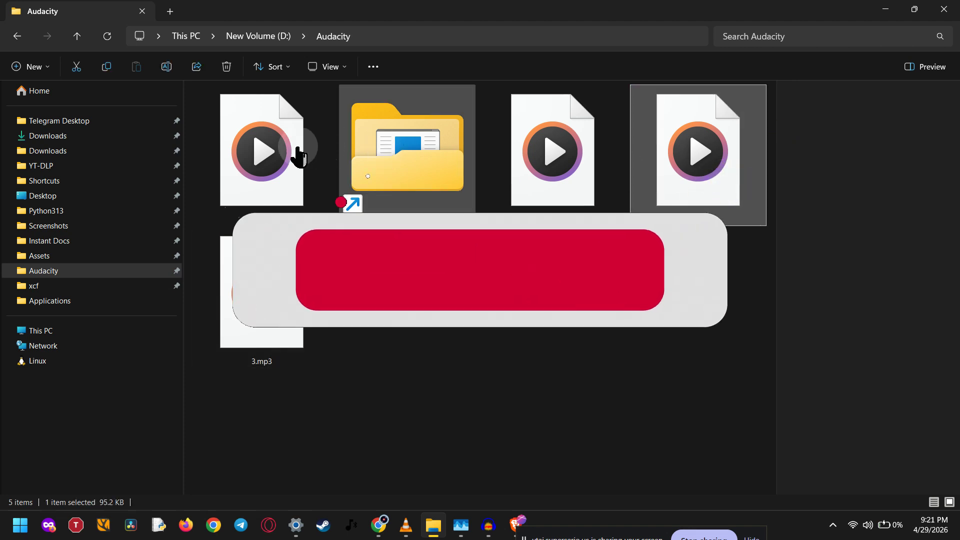
{"action": "key", "text": "Delete"}
{"action": "left_click", "coordinate": [257, 155]}
{"action": "key", "text": "Delete"}
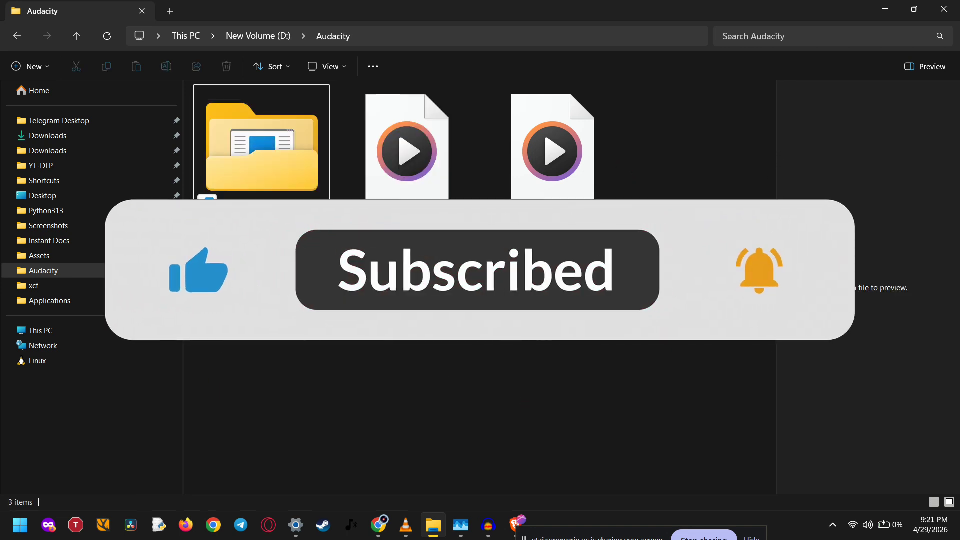
{"action": "left_click", "coordinate": [553, 150]}
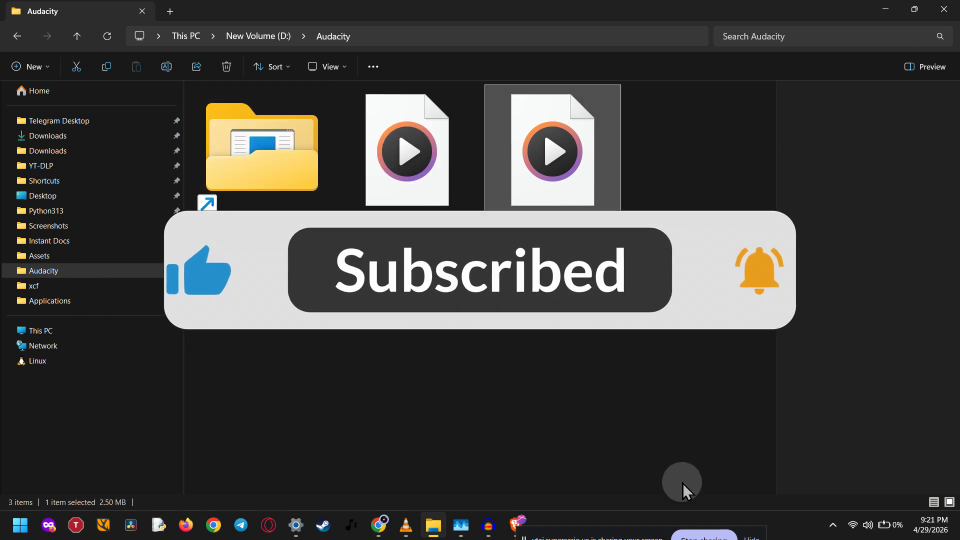